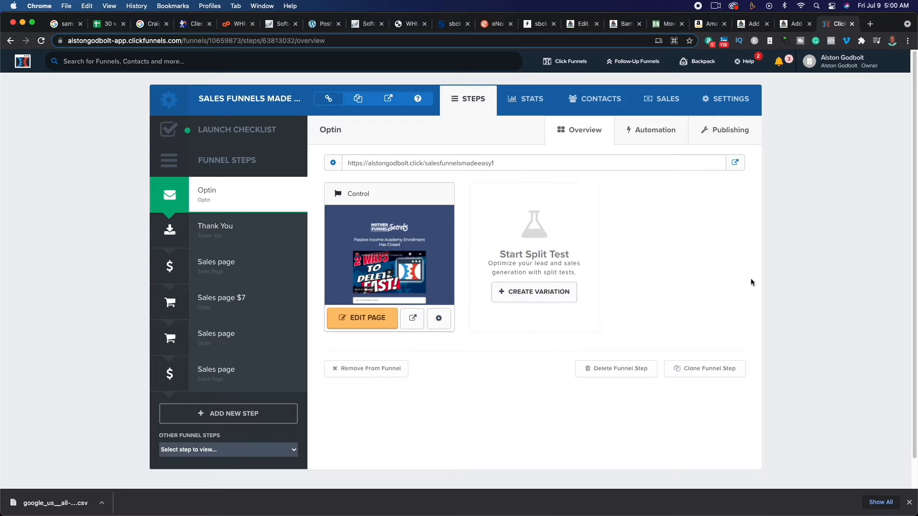
# - View the live page of the funnel's Optin step and return to the funnel overview
pyautogui.click(735, 163)
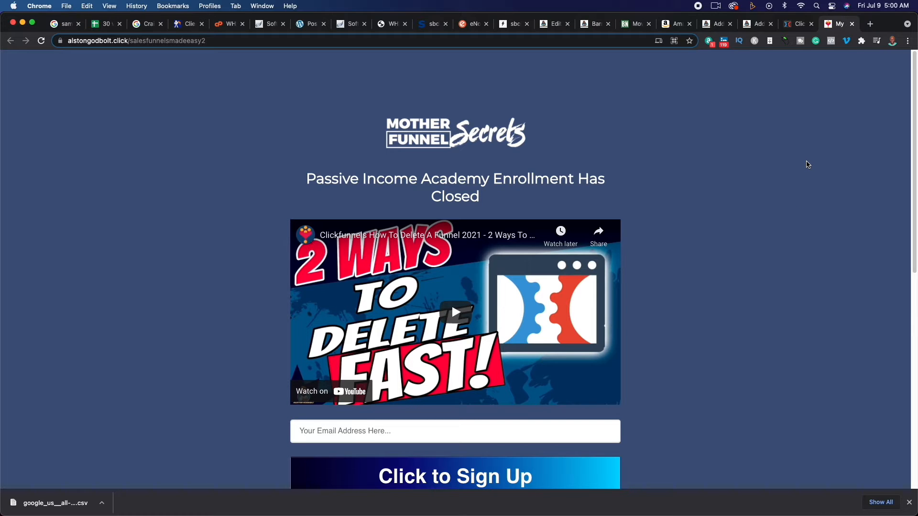
pyautogui.click(797, 24)
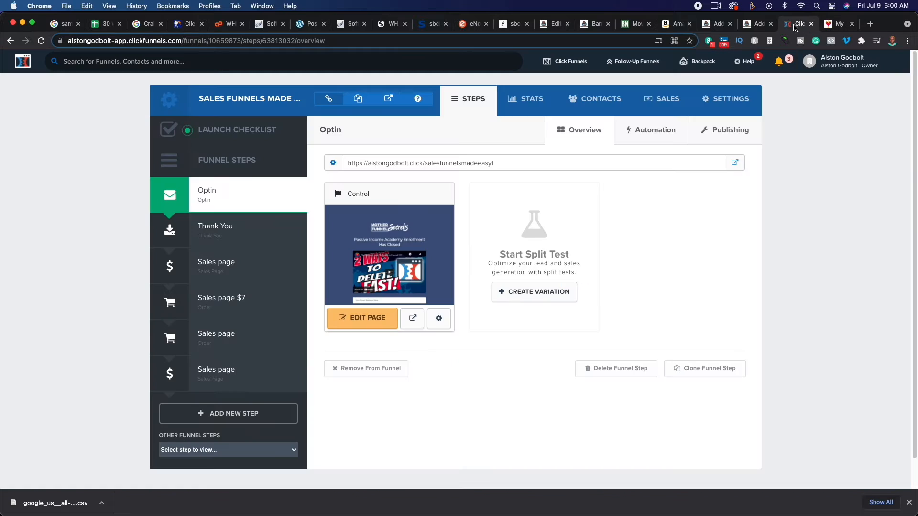
pyautogui.moveTo(808, 61)
pyautogui.moveTo(764, 50)
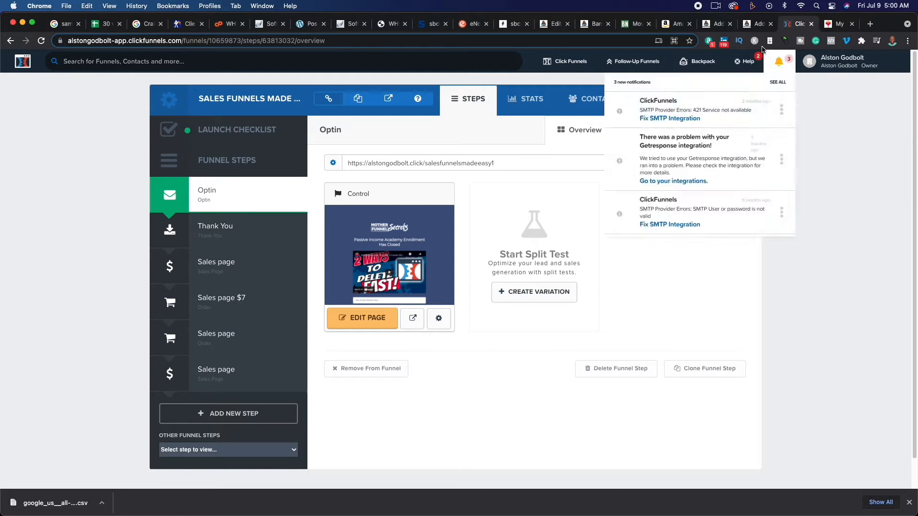
# - Examine the ClickFunnels plugin by Etison among the WordPress plugin search results, including its update date and compatibility
pyautogui.click(717, 24)
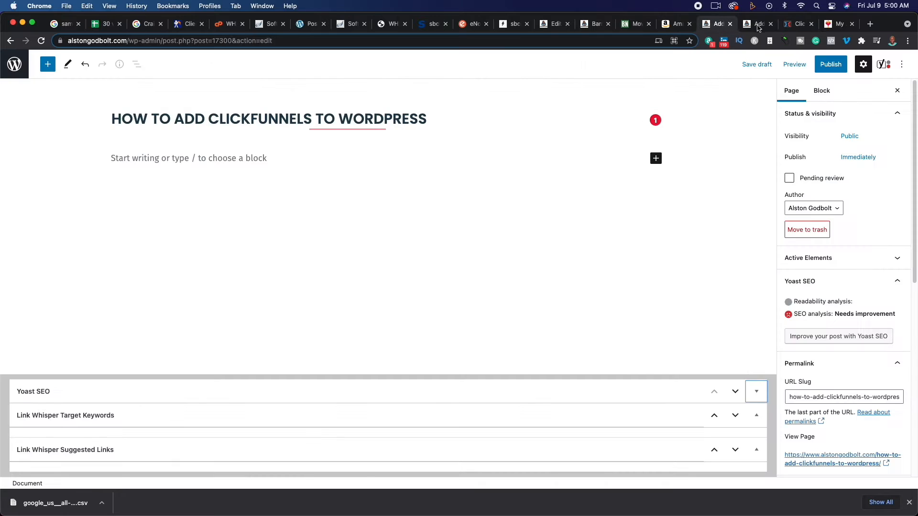
pyautogui.click(758, 25)
pyautogui.scroll(-3, 529, 249)
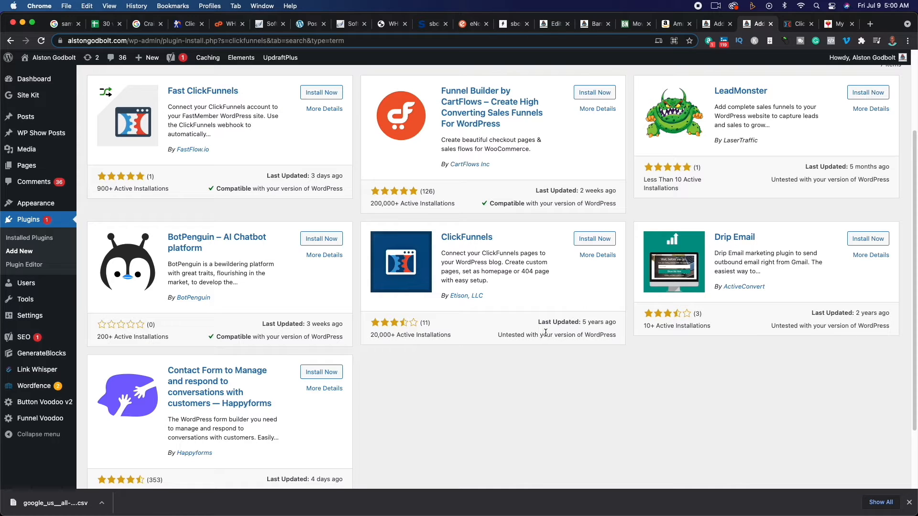
pyautogui.moveTo(539, 323); pyautogui.dragTo(620, 324)
pyautogui.click(554, 376)
pyautogui.scroll(3, 558, 373)
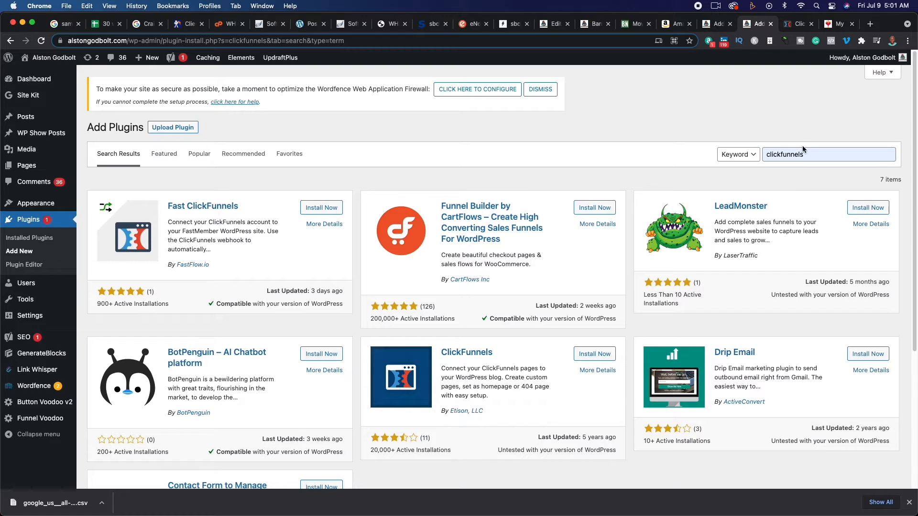
# - Copy the iframe embed code from the publishing options of the ClickFunnels Optin step
pyautogui.click(803, 26)
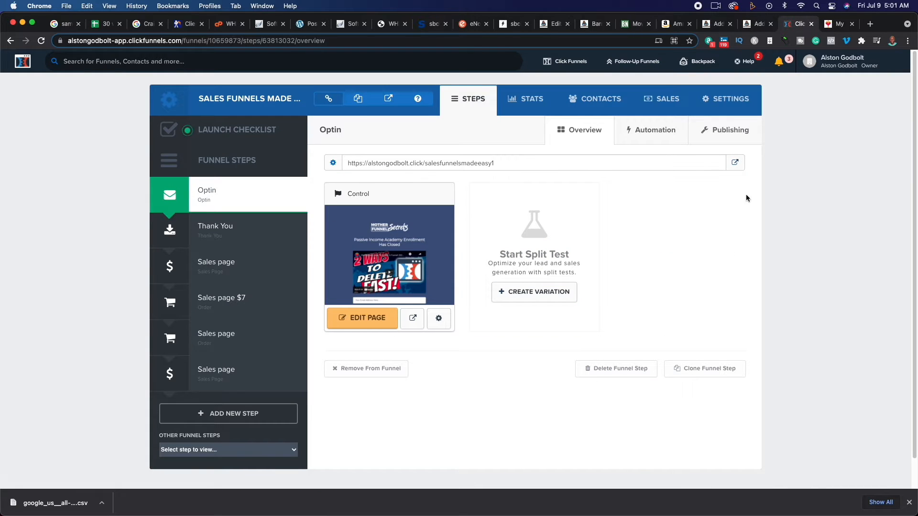
pyautogui.click(727, 136)
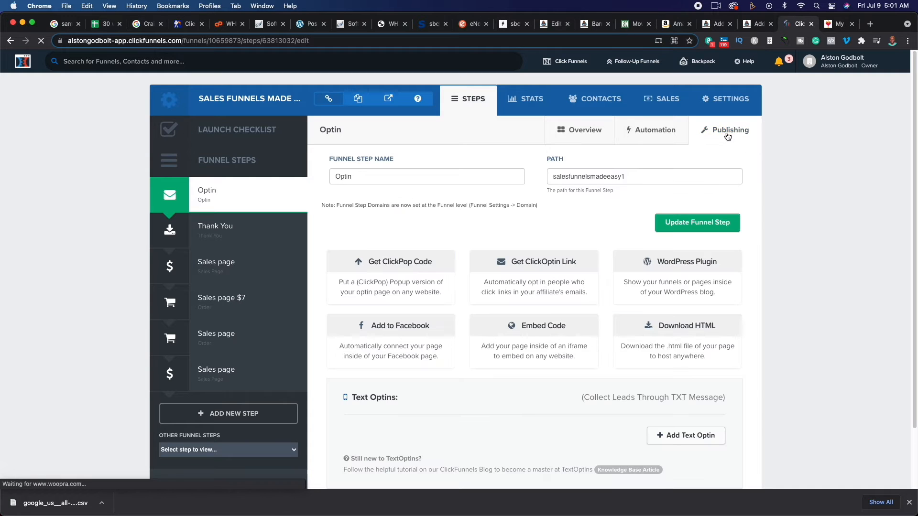
pyautogui.click(544, 344)
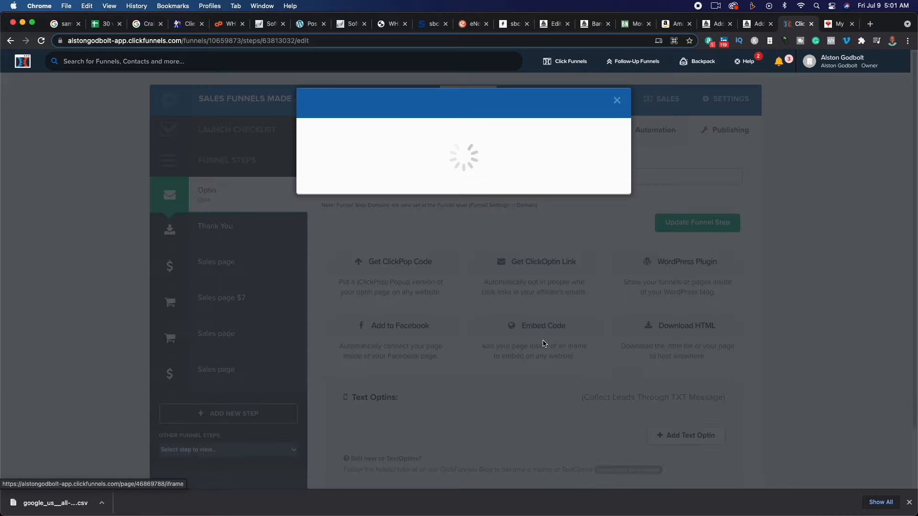
pyautogui.tripleClick(535, 214)
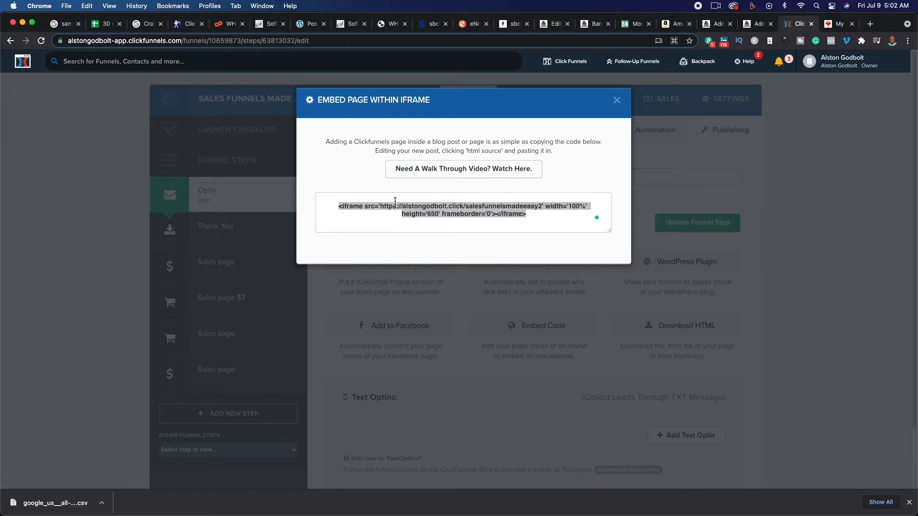
pyautogui.rightClick(379, 205)
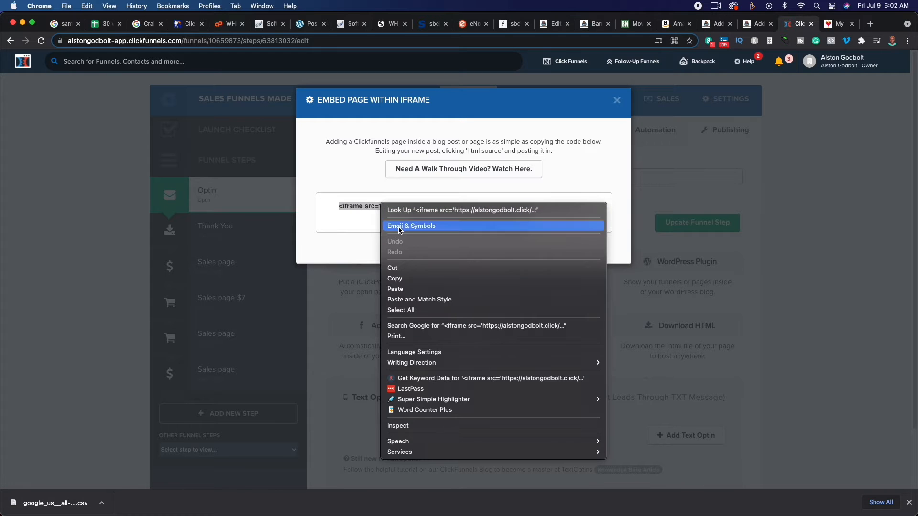
pyautogui.click(451, 277)
# - Switch to the WordPress page draft "How to Add ClickFunnels to WordPress" and remove the empty Image block below the title
pyautogui.click(758, 24)
pyautogui.click(715, 24)
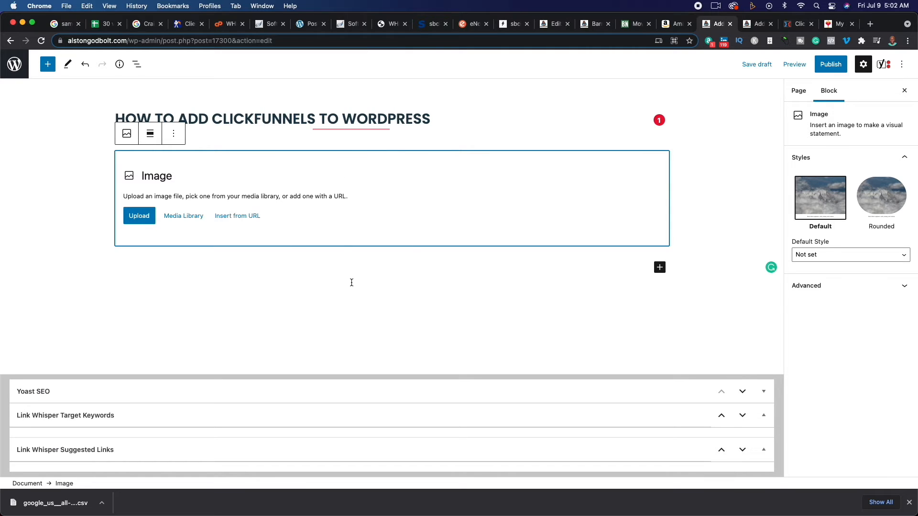
pyautogui.click(173, 135)
pyautogui.click(207, 345)
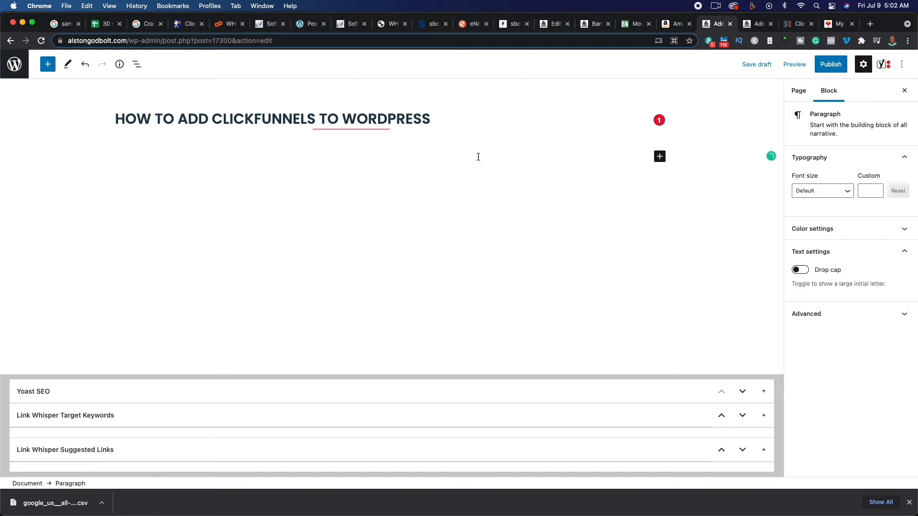
# - Add a Custom HTML block below the page title and paste the copied iframe code into it
pyautogui.click(659, 156)
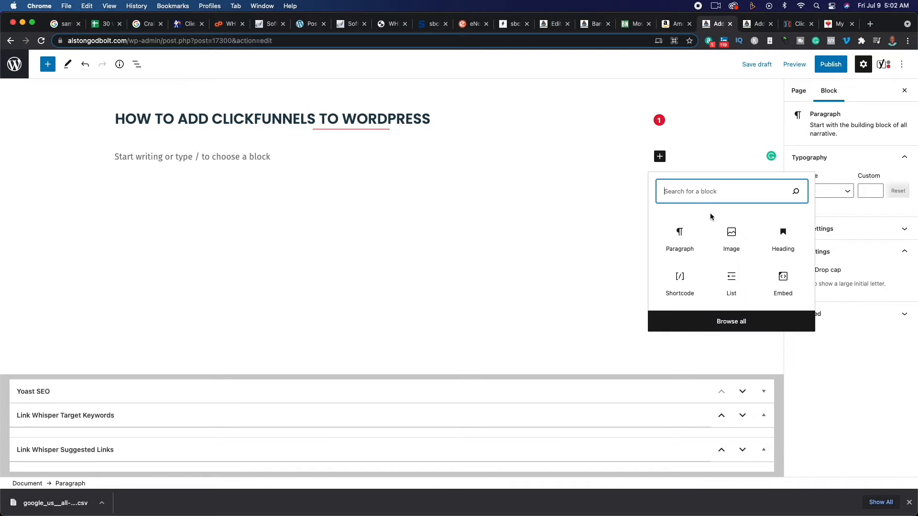
pyautogui.write('cus')
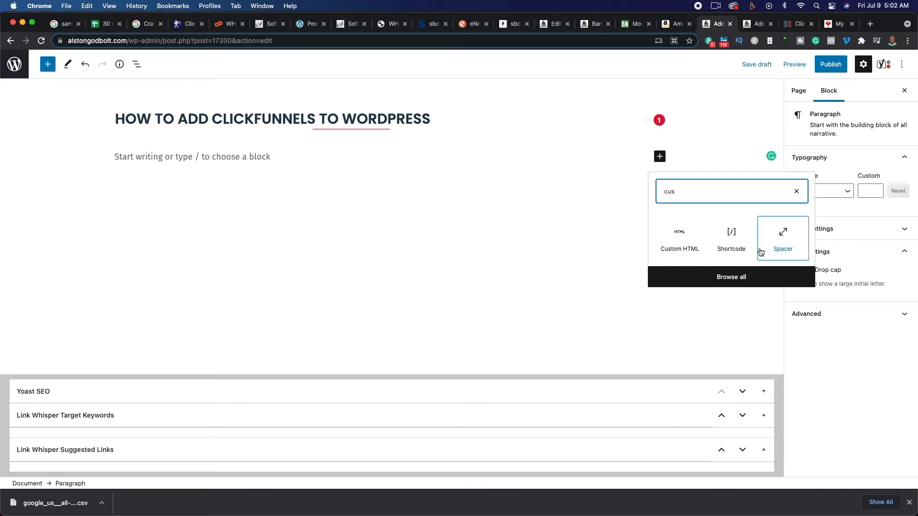
pyautogui.click(685, 250)
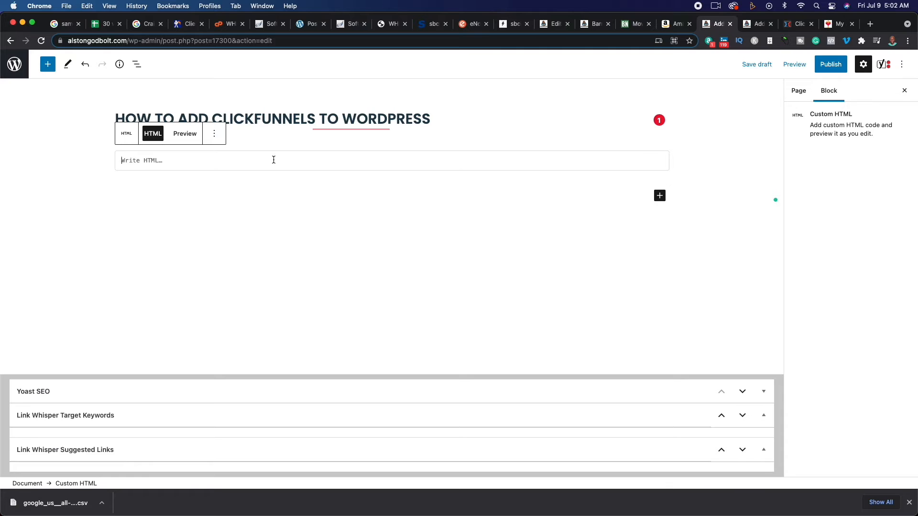
pyautogui.press('super+v')
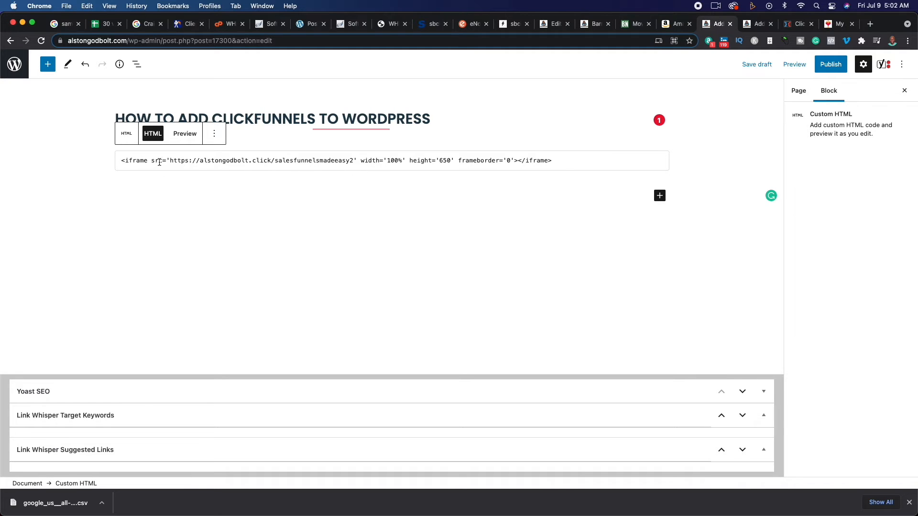
# - Preview the WordPress page in a new tab and examine how the embedded funnel displays and scrolls inside it
pyautogui.click(794, 64)
pyautogui.click(758, 154)
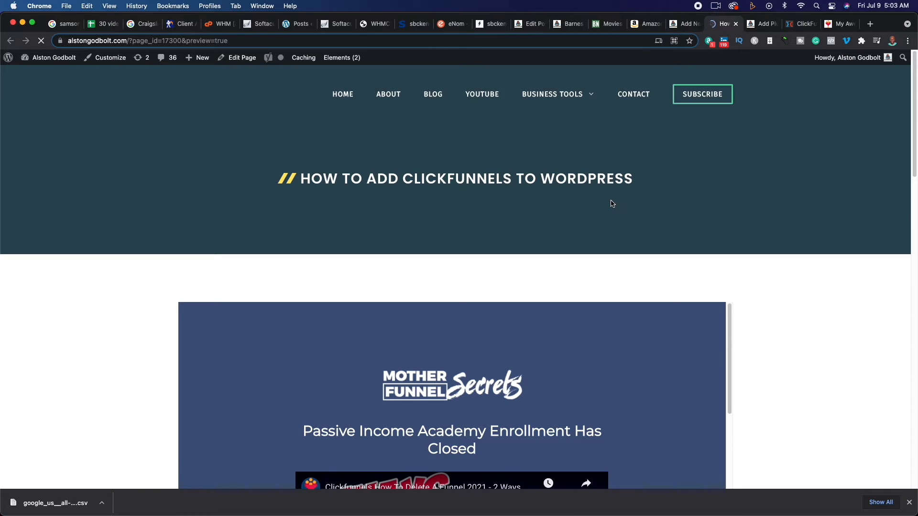
pyautogui.scroll(-6, 619, 196)
pyautogui.scroll(-4, 629, 233)
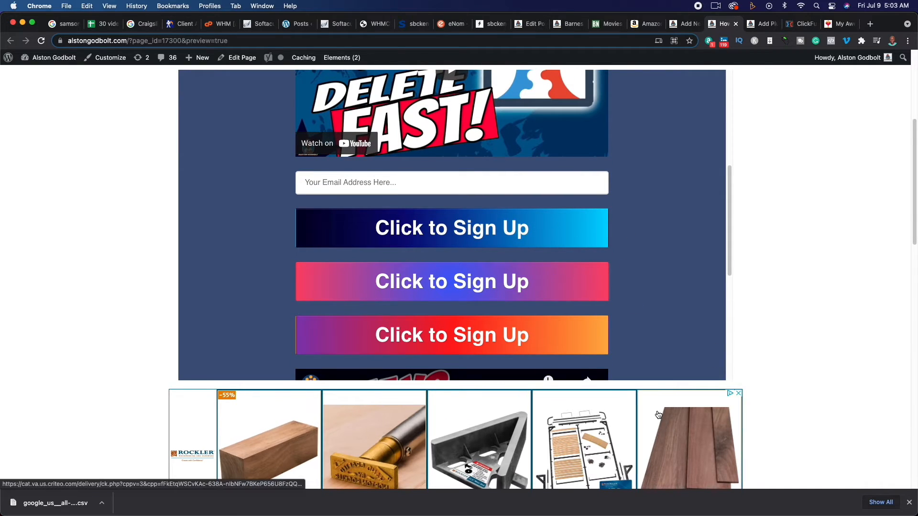
pyautogui.scroll(-4, 641, 416)
pyautogui.scroll(4, 545, 347)
pyautogui.scroll(1, 545, 347)
pyautogui.scroll(-6, 560, 343)
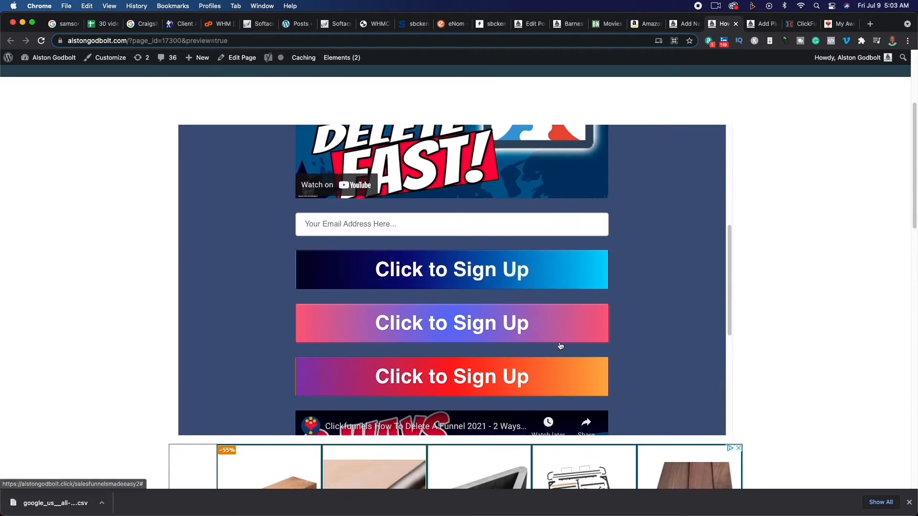
pyautogui.scroll(6, 560, 343)
pyautogui.scroll(3, 560, 343)
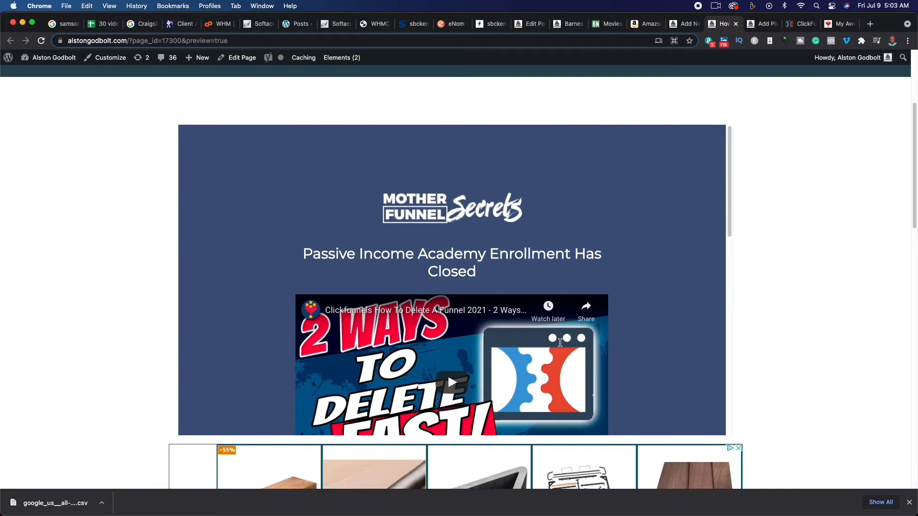
pyautogui.scroll(4, 746, 325)
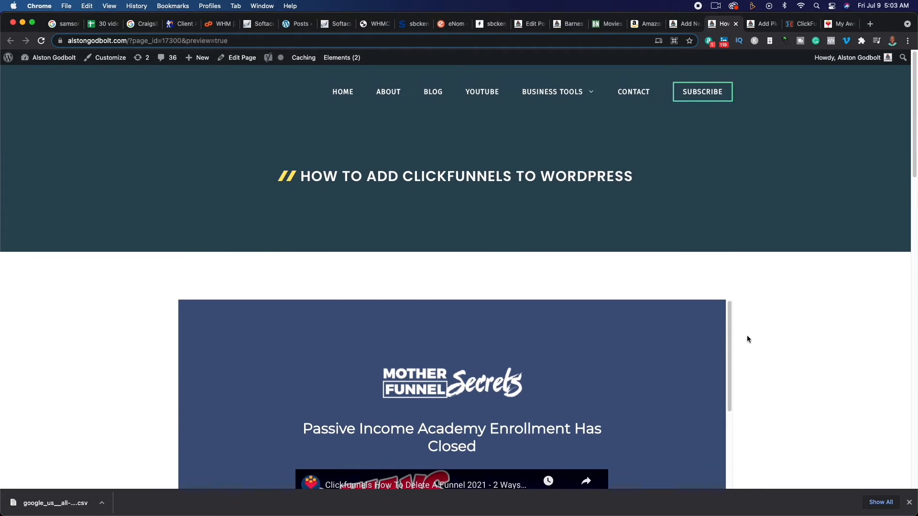
pyautogui.scroll(-5, 746, 338)
pyautogui.scroll(5, 597, 305)
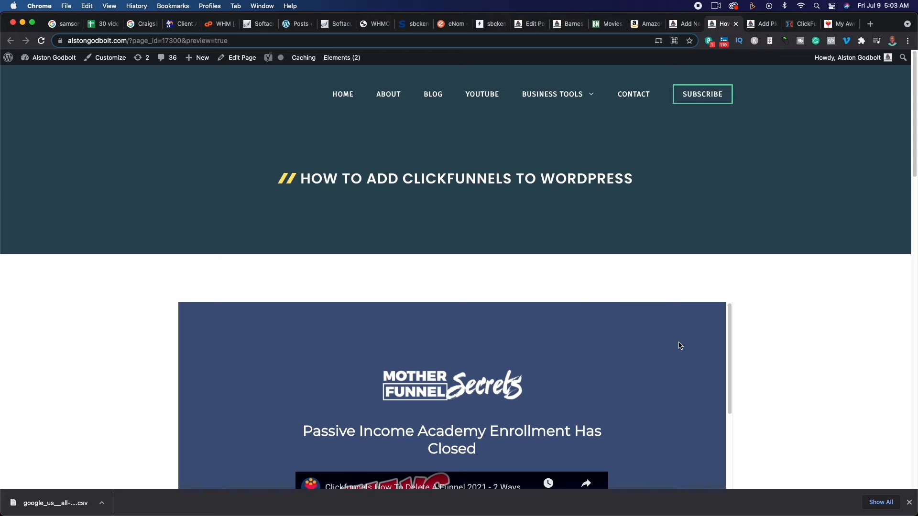
pyautogui.scroll(-3, 677, 343)
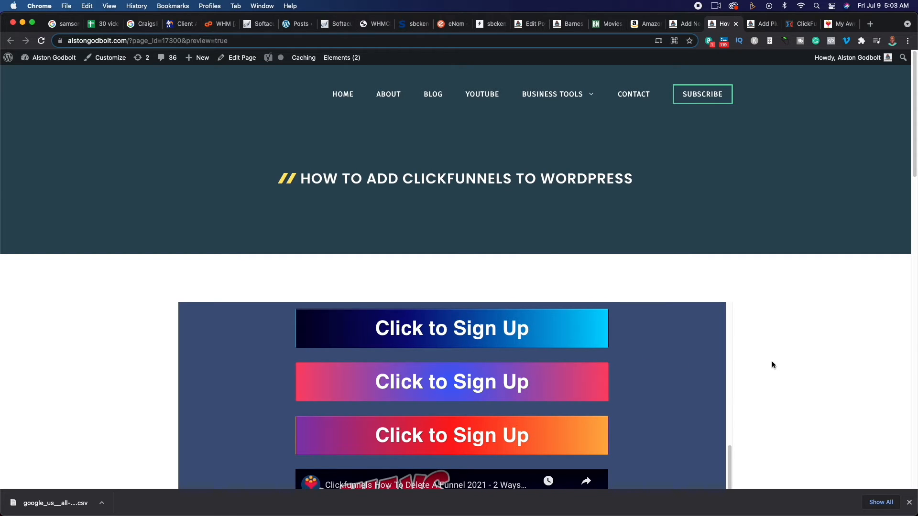
# - Return to ClickFunnels, close the iframe embed window and look over the Optin step's publishing options
pyautogui.click(771, 26)
pyautogui.click(801, 23)
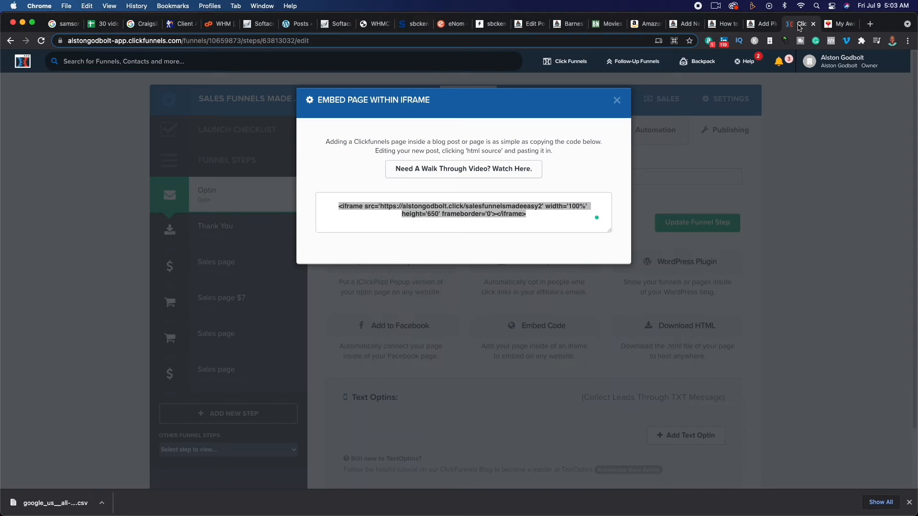
pyautogui.click(617, 100)
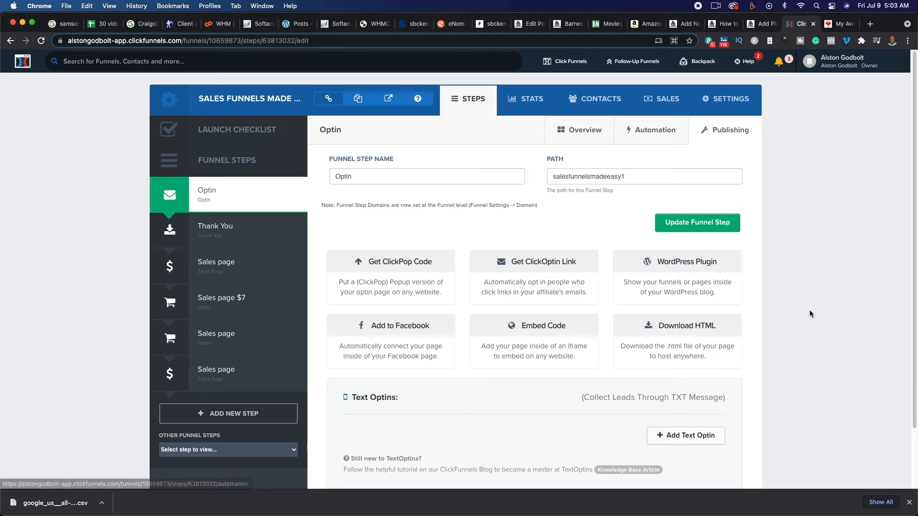
pyautogui.scroll(-3, 678, 248)
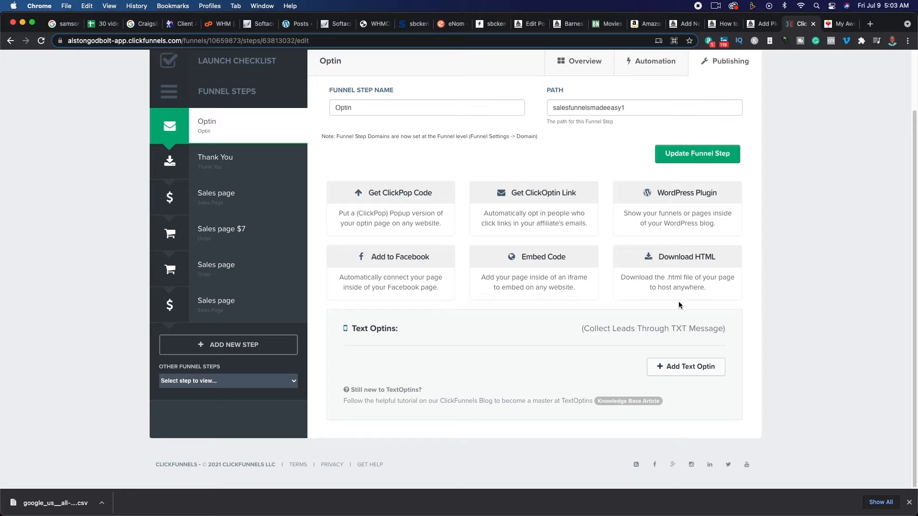
# - Go from Softaculous to the hosting account's cPanel and show the public_html folder in File Manager
pyautogui.click(213, 26)
pyautogui.click(265, 26)
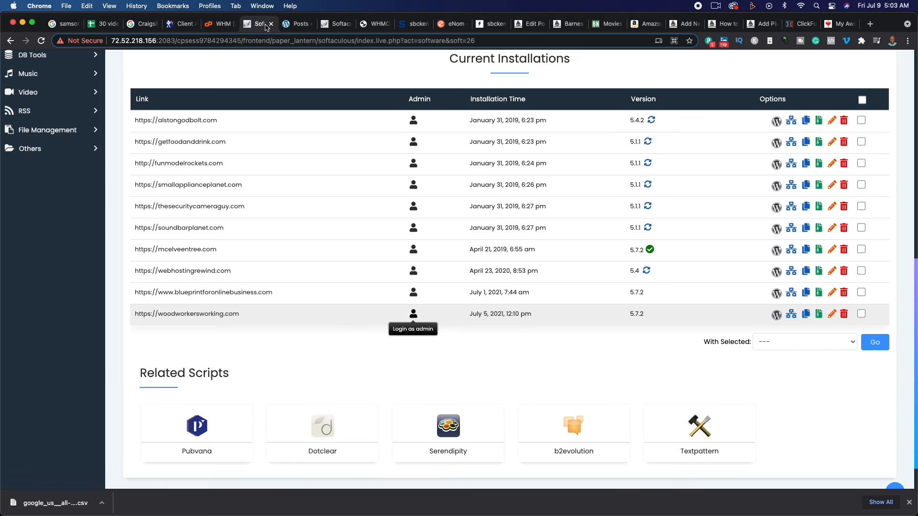
pyautogui.scroll(15, 256, 168)
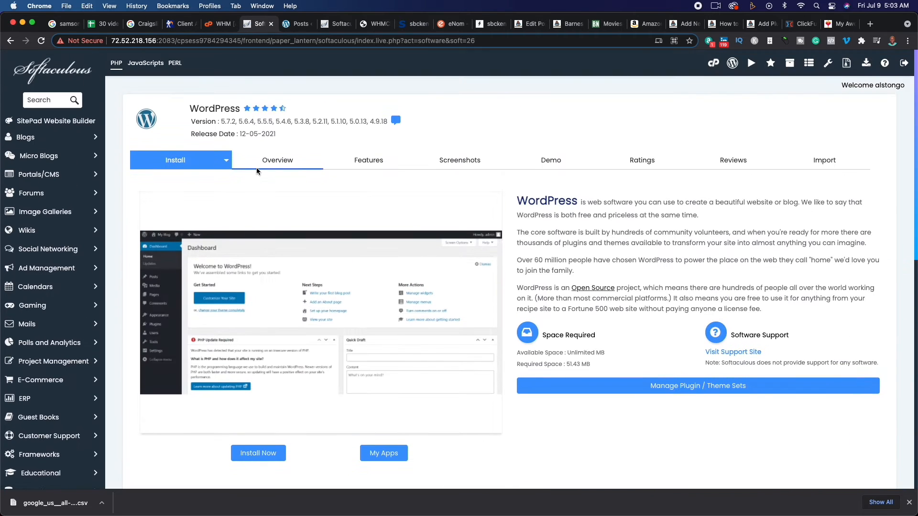
pyautogui.click(713, 64)
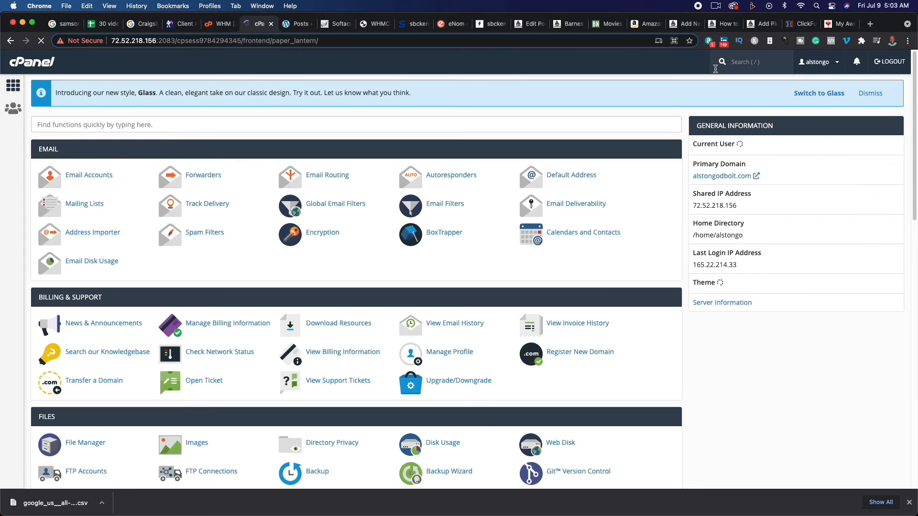
pyautogui.scroll(-5, 367, 234)
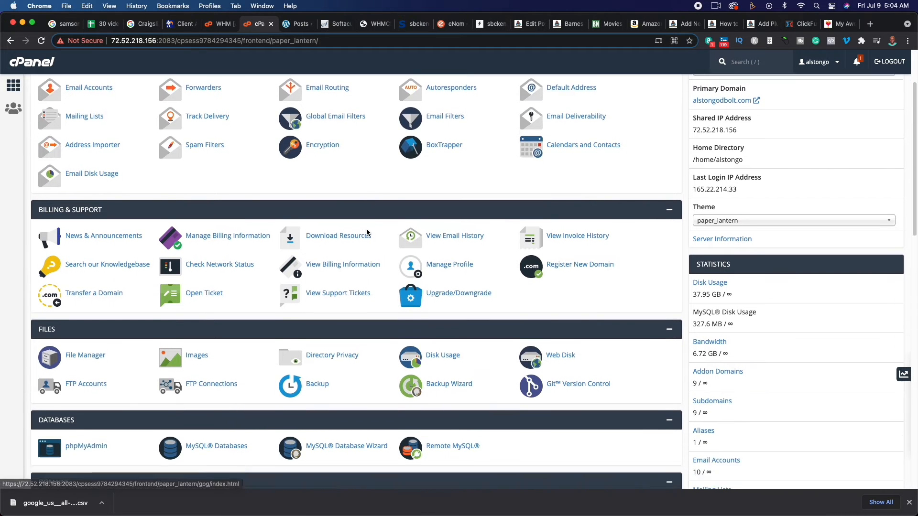
pyautogui.click(83, 333)
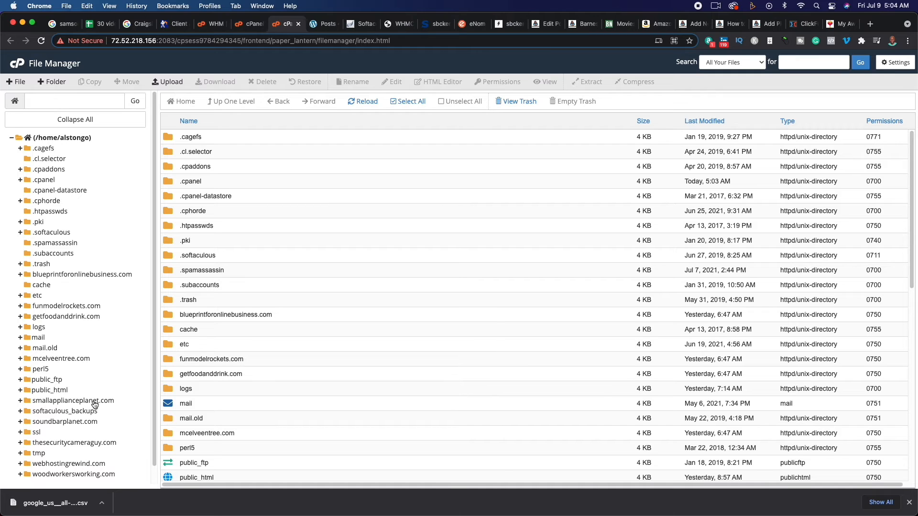
pyautogui.click(52, 391)
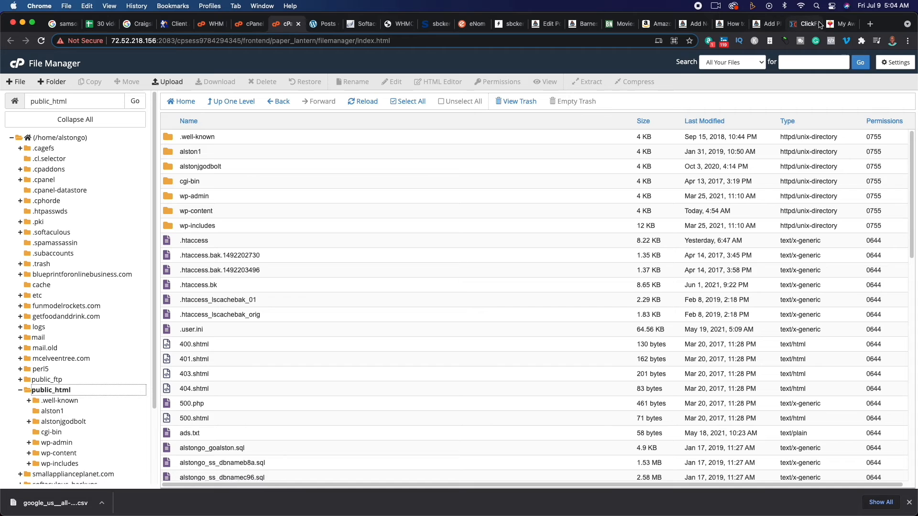
# - Return to the preview of the WordPress page with the embedded funnel
pyautogui.click(766, 24)
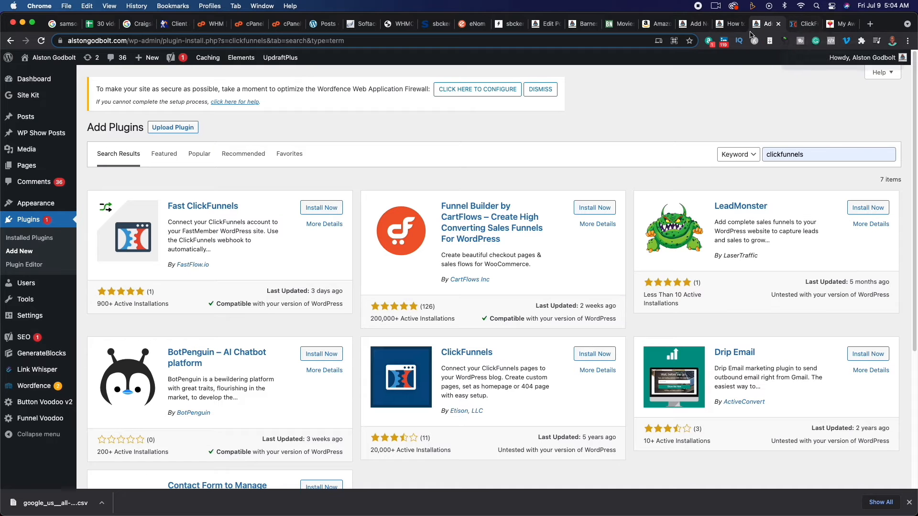
pyautogui.click(730, 25)
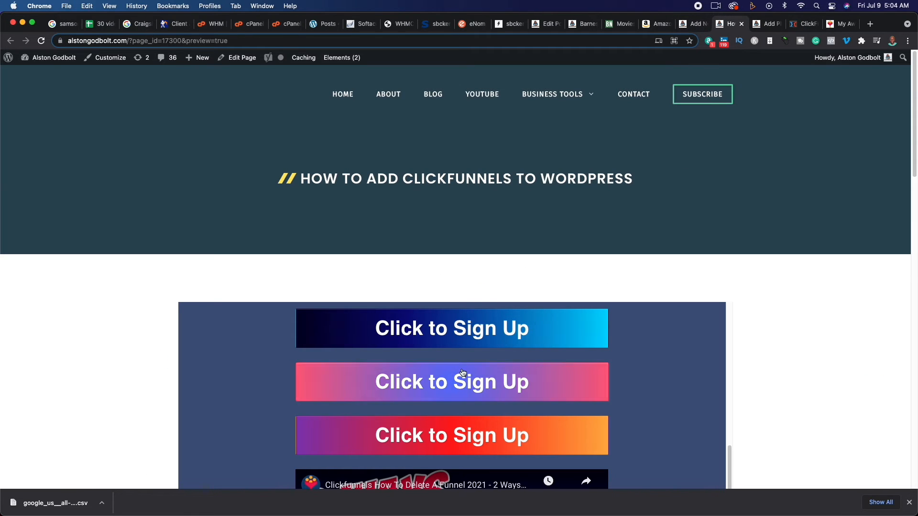
# - Try a sign-up button in the embedded funnel and examine how the funnel scrolls inside the previewed WordPress page
pyautogui.click(468, 339)
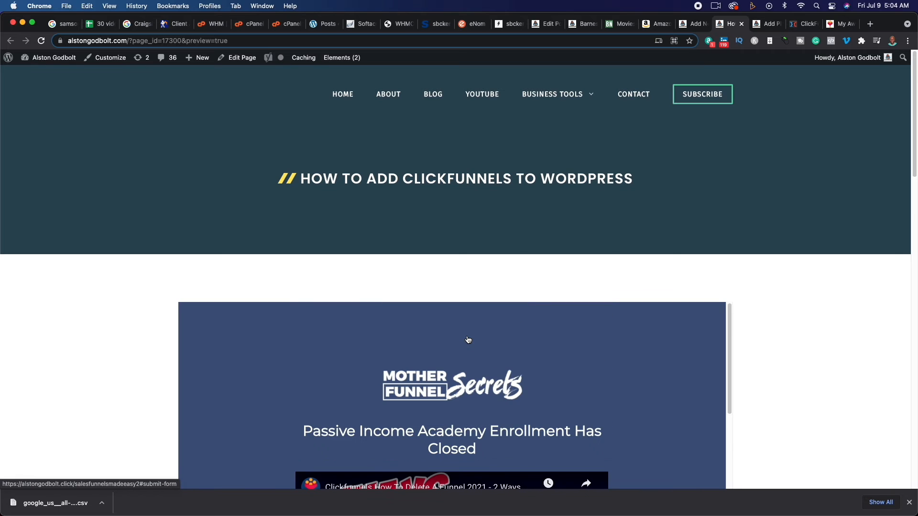
pyautogui.scroll(-10, 468, 340)
pyautogui.scroll(8, 643, 320)
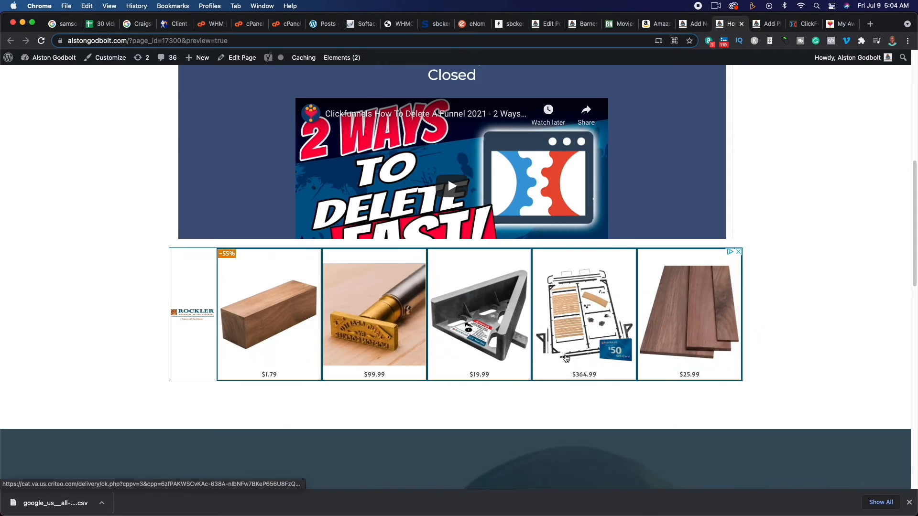
pyautogui.scroll(-5, 732, 202)
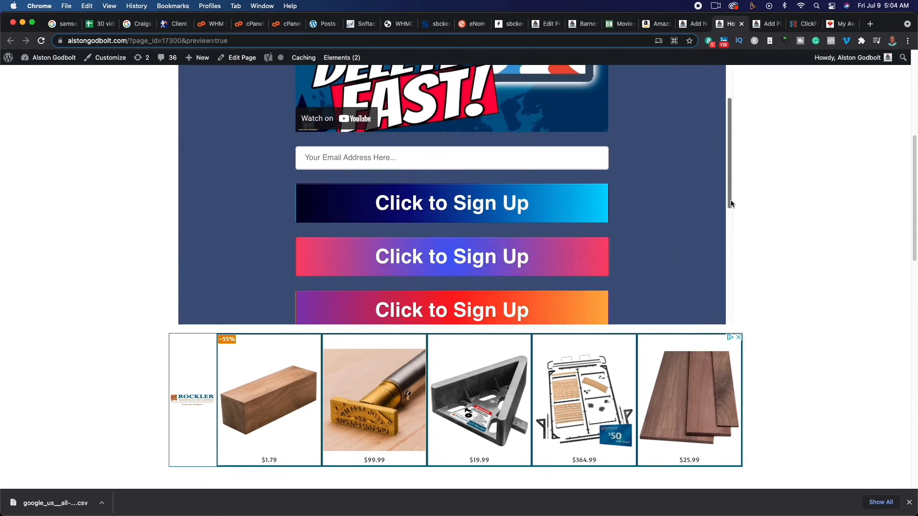
pyautogui.scroll(1, 731, 202)
# - Test the embedded optin form by signing up with the suggested entry "a", and close the resulting Thank You page
pyautogui.click(392, 154)
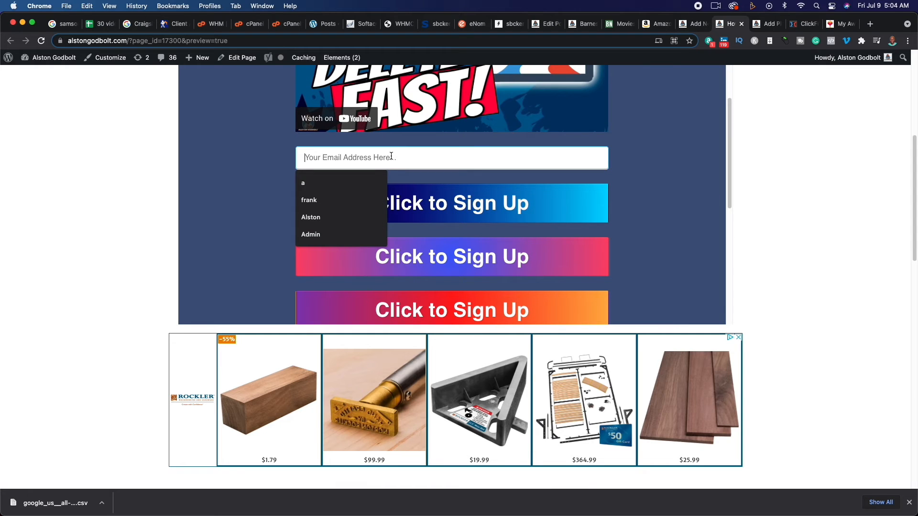
pyautogui.click(333, 189)
pyautogui.click(419, 205)
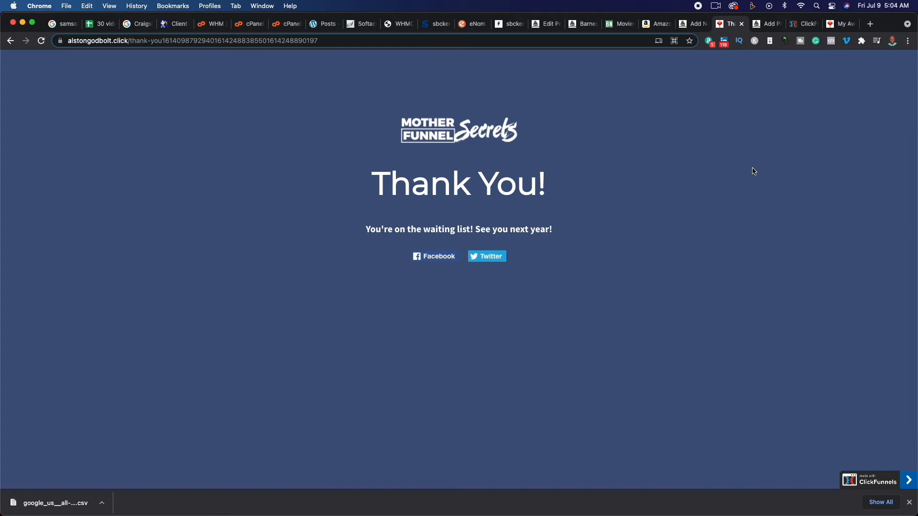
pyautogui.click(742, 24)
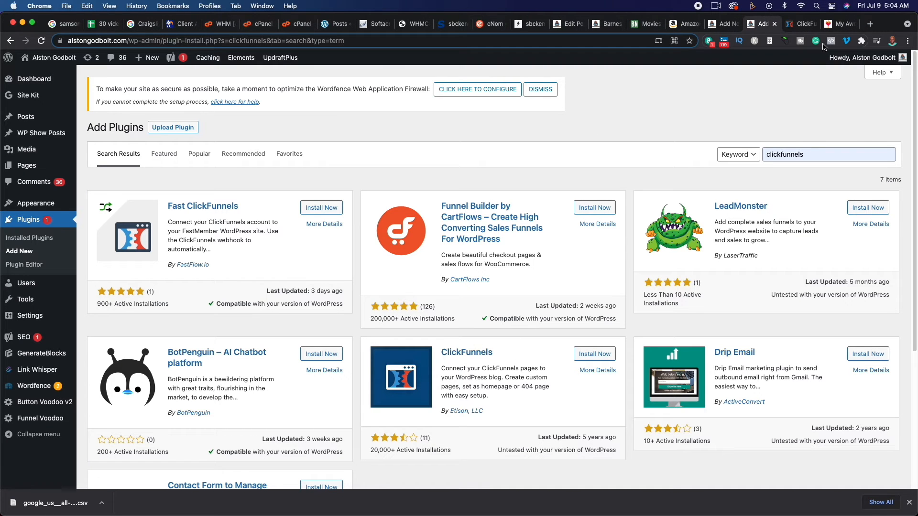
# - Open the Optin step's iframe embed code in ClickFunnels and return to the existing HTML block in the WordPress page editor
pyautogui.click(803, 25)
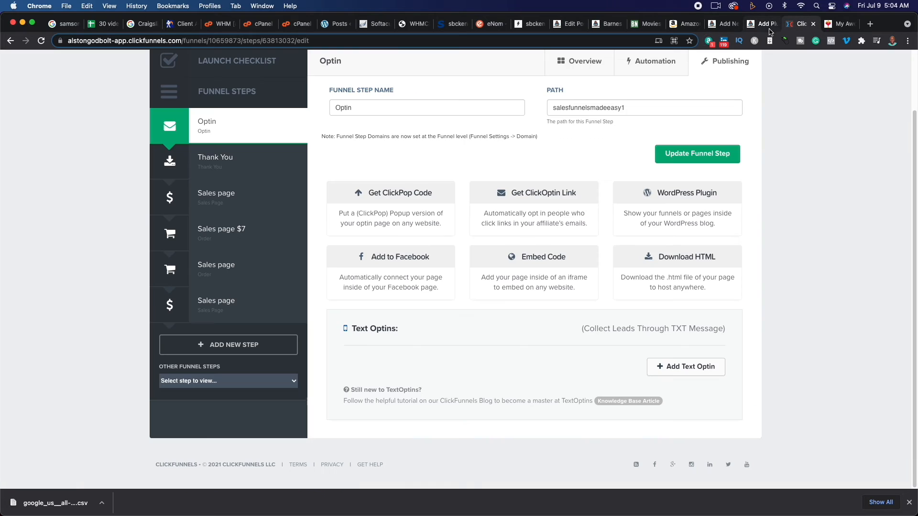
pyautogui.click(544, 274)
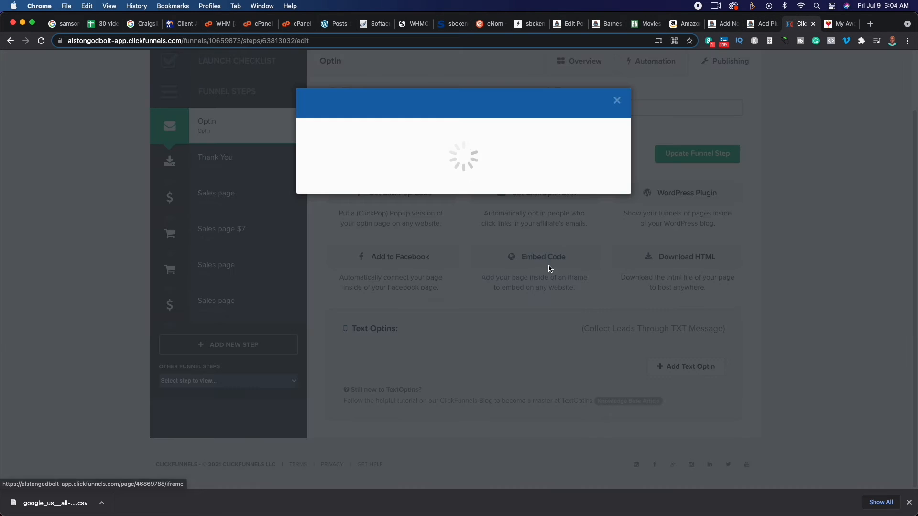
pyautogui.click(725, 25)
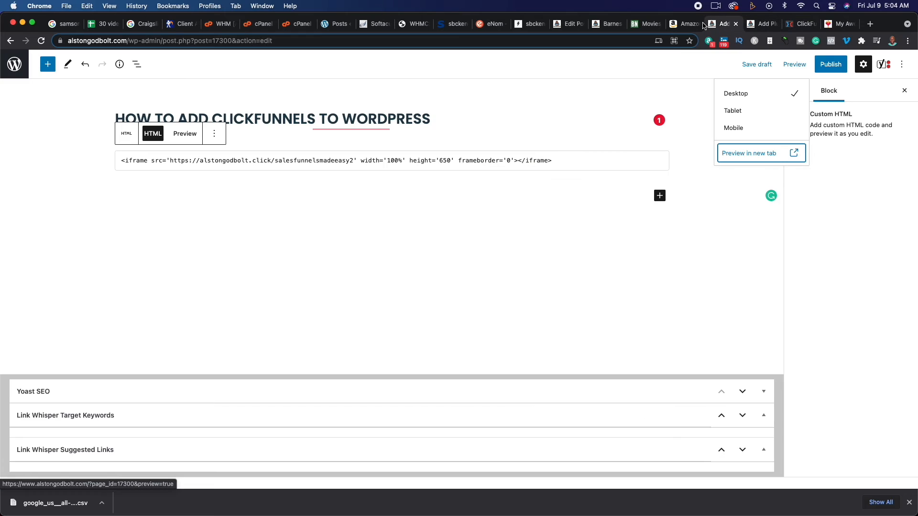
pyautogui.click(586, 164)
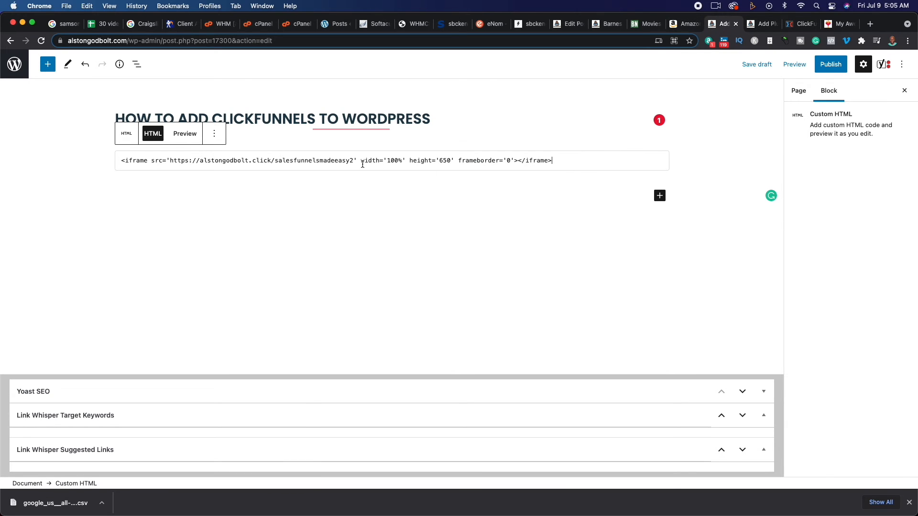
# - Add a second Custom HTML block below the first one and paste the funnel's iframe code into it
pyautogui.click(660, 197)
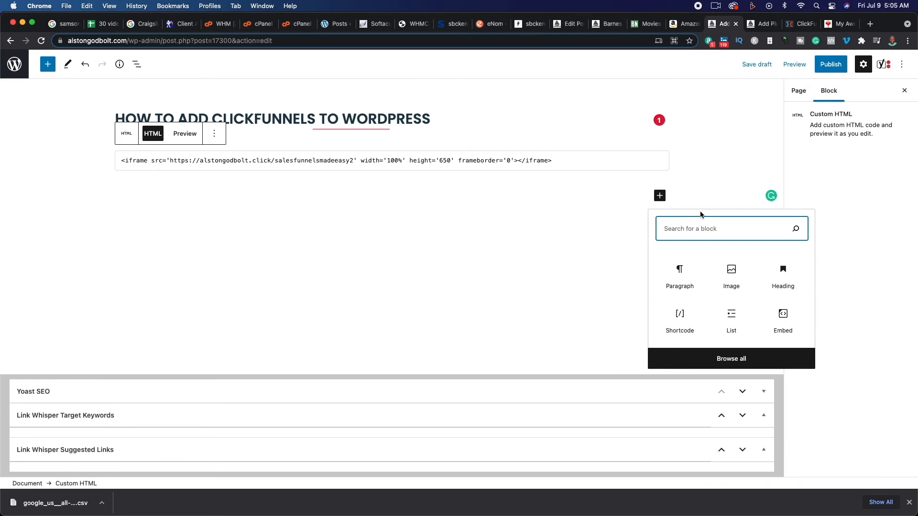
pyautogui.write('cu')
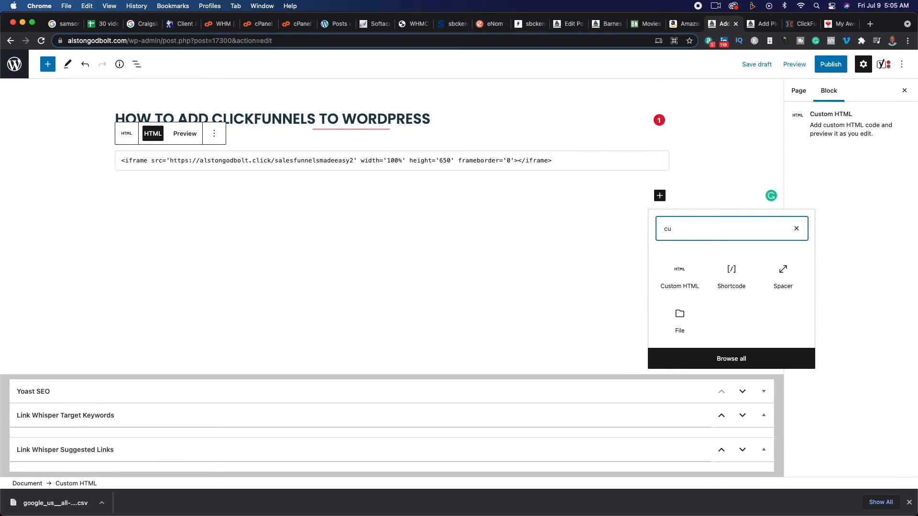
pyautogui.click(685, 283)
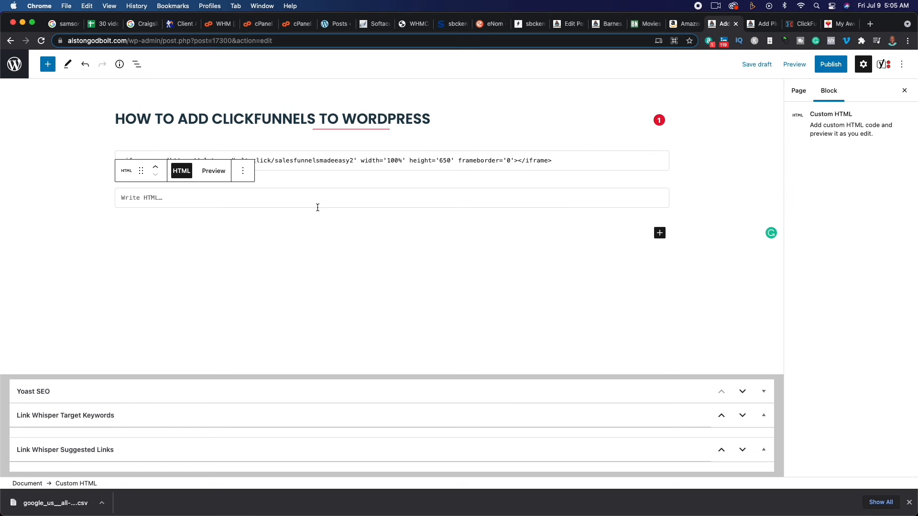
pyautogui.write("<iframe src='https://alstongodbolt.click/salesfunnelsmadeeasy2' width='100%' height='650' frameborder='0'></iframe>")
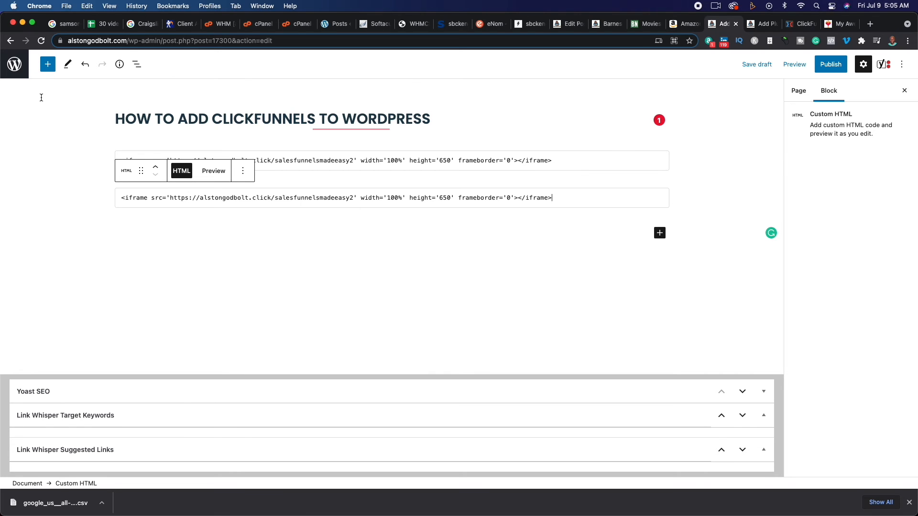
# - Leave the page editor without saving, go to the Widgets settings and check the existing Custom HTML widget in the Right Sidebar
pyautogui.click(21, 75)
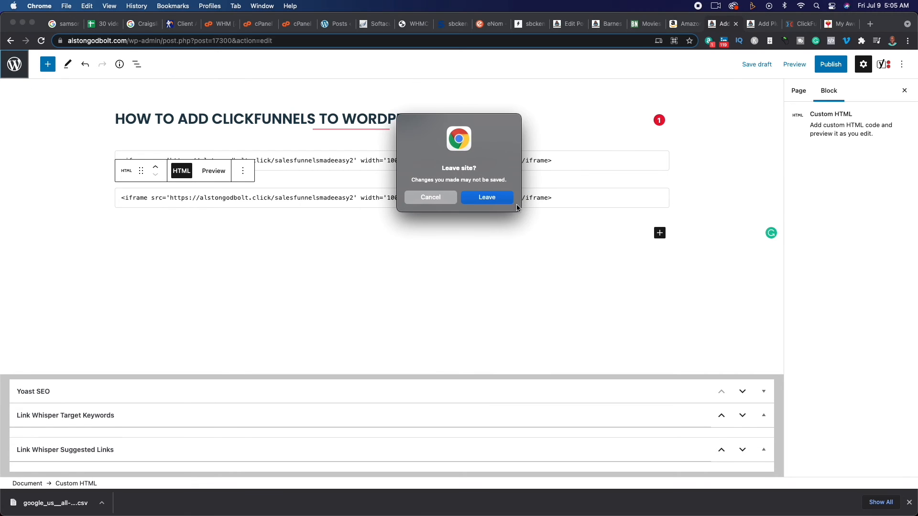
pyautogui.click(496, 199)
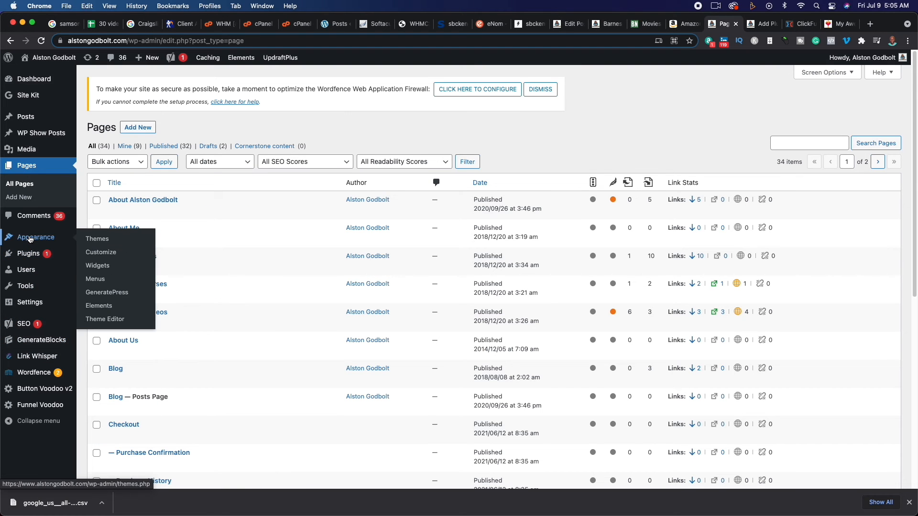
pyautogui.moveTo(36, 237)
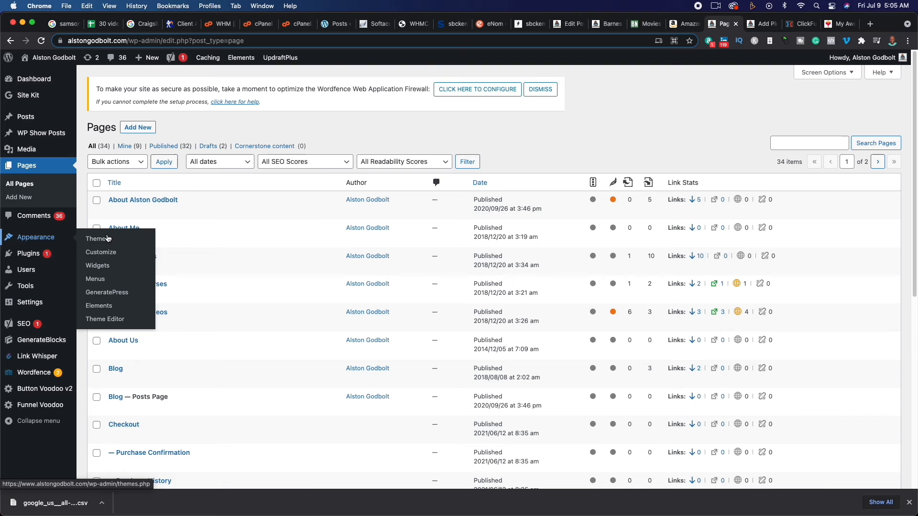
pyautogui.click(99, 265)
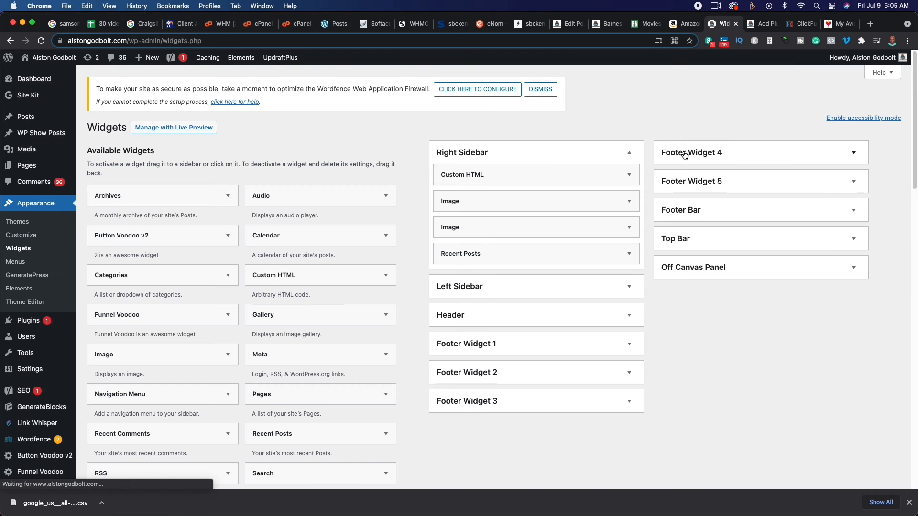
pyautogui.click(505, 174)
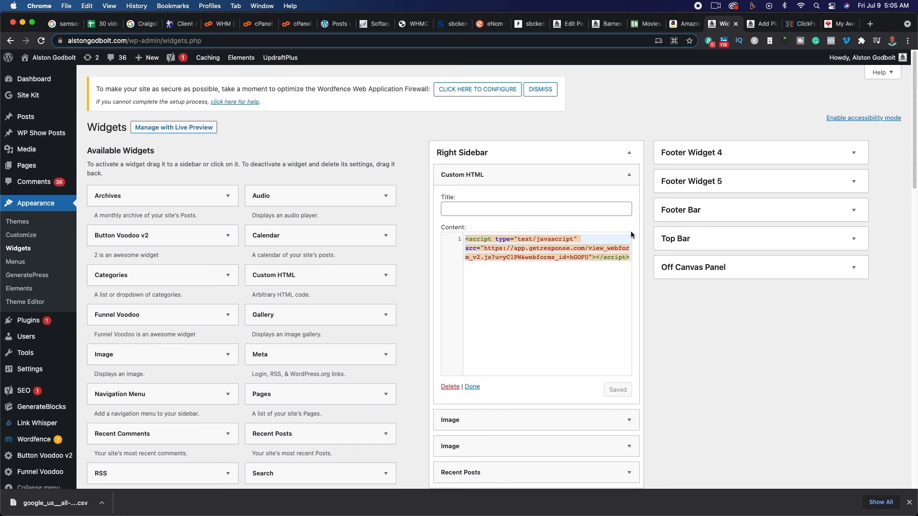
pyautogui.click(629, 175)
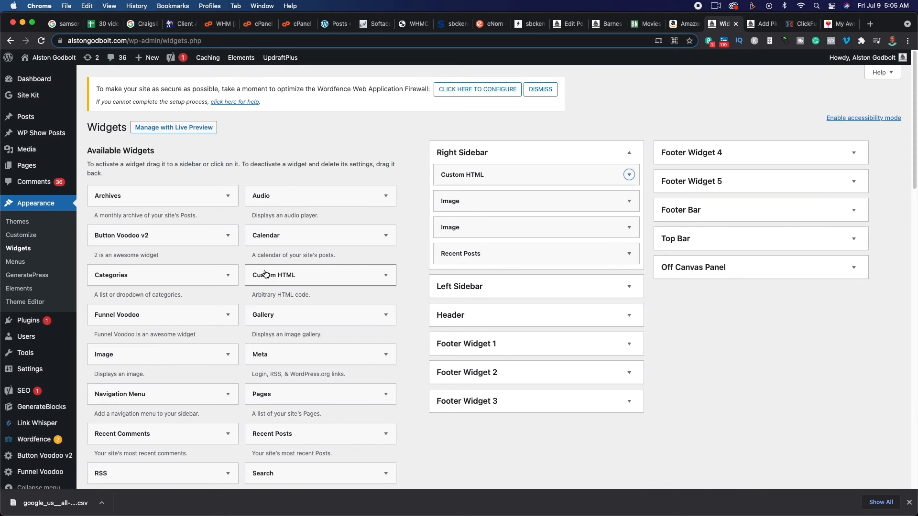
# - Add a new Custom HTML widget to the Right Sidebar, paste the funnel's iframe code as its content and save it
pyautogui.moveTo(266, 274); pyautogui.dragTo(464, 276)
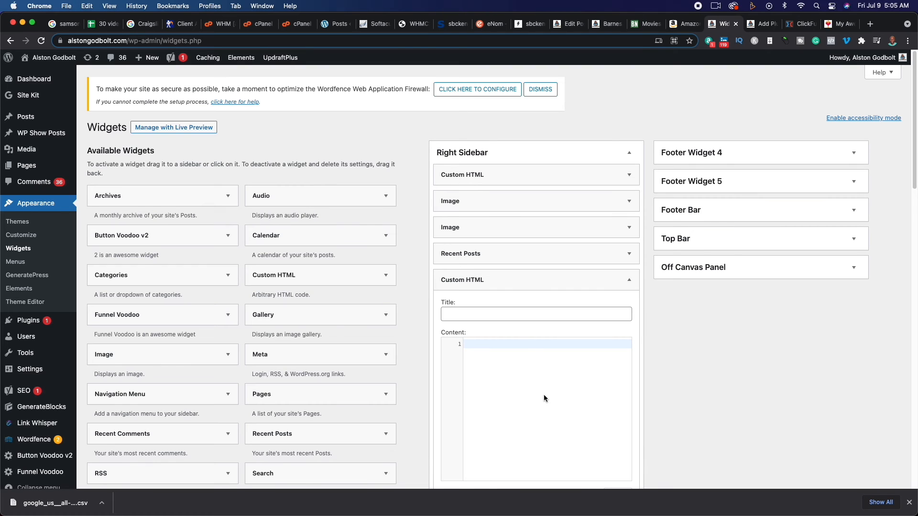
pyautogui.scroll(-3, 543, 393)
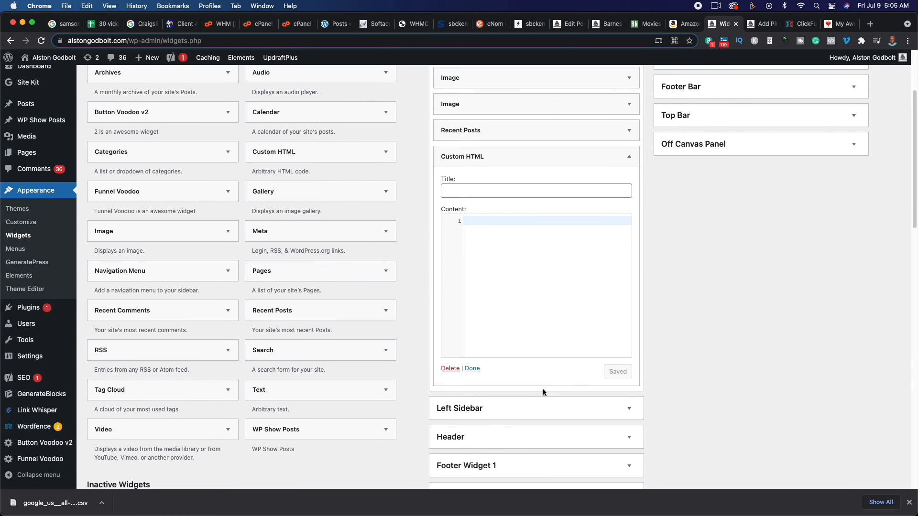
pyautogui.click(570, 265)
pyautogui.write("<iframe src='https://alstongodbolt.click/salesfunnelsmadeeasy2' width='100%' height='650' frameborder='0'></iframe>")
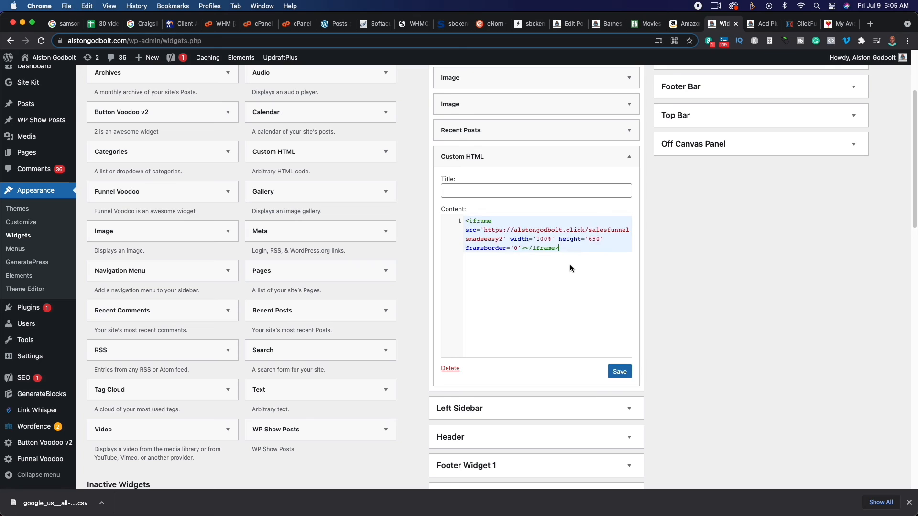
pyautogui.click(619, 372)
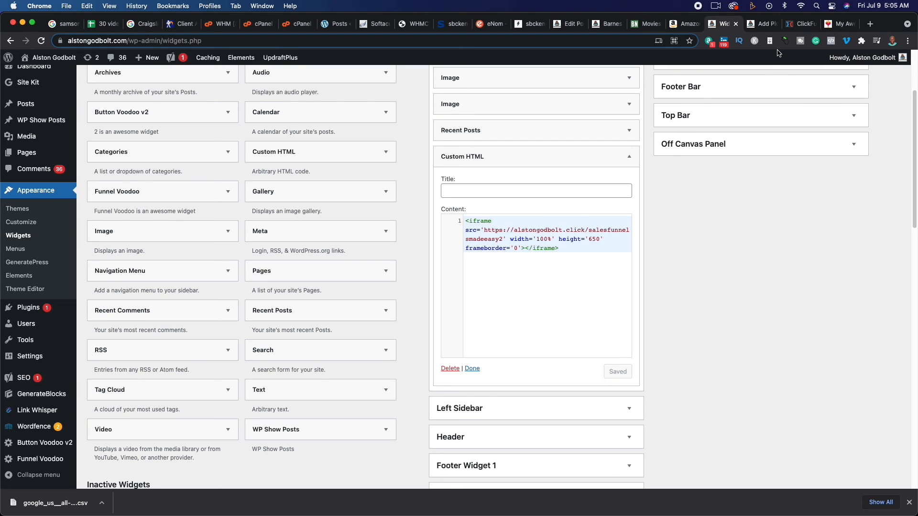
# - Load the site's homepage in place of the plugin search and open the FedEx affiliate program post, dismissing the ad
pyautogui.click(764, 24)
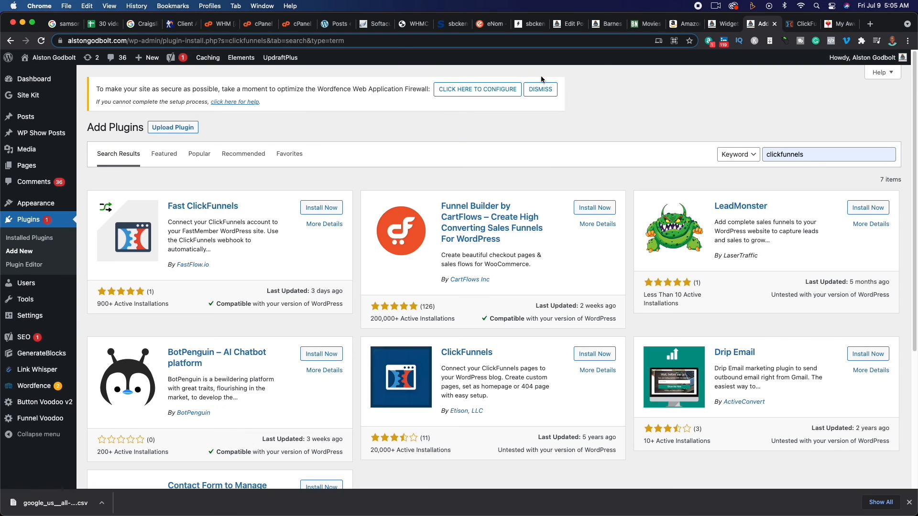
pyautogui.click(390, 40)
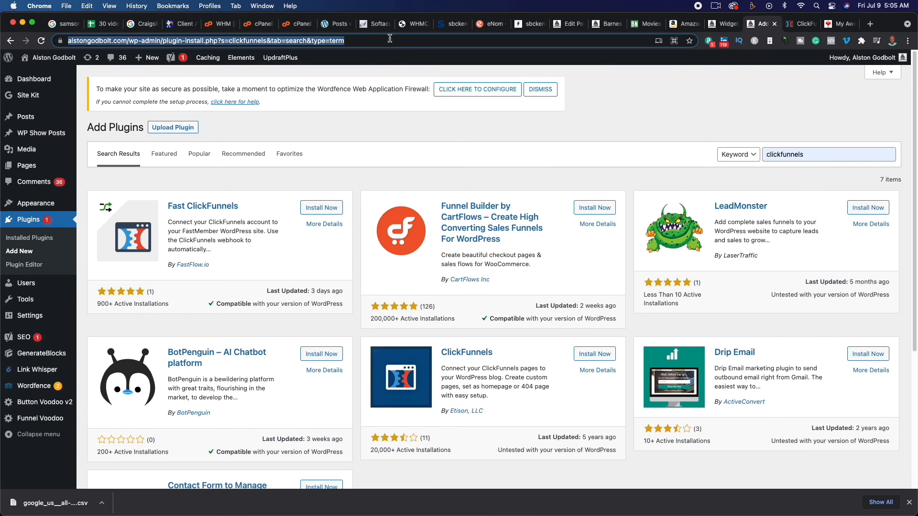
pyautogui.write('alston')
pyautogui.press('Return')
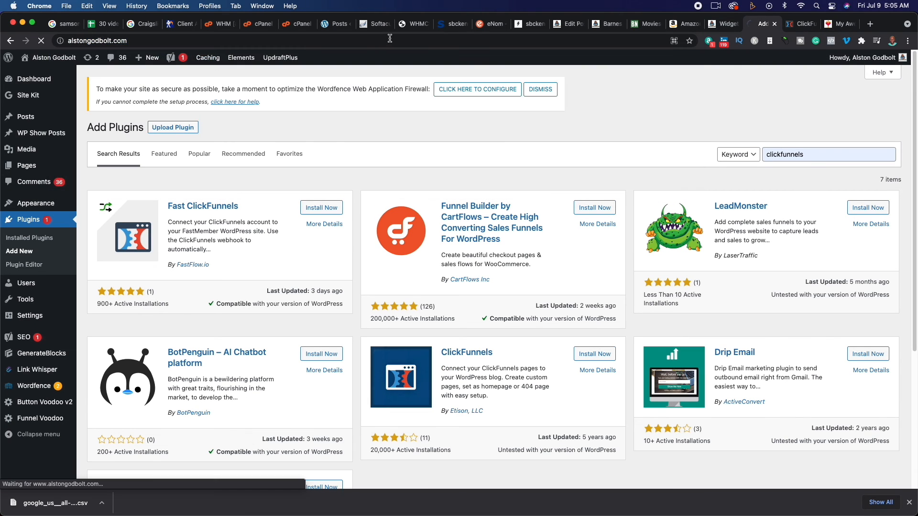
pyautogui.scroll(-15, 629, 282)
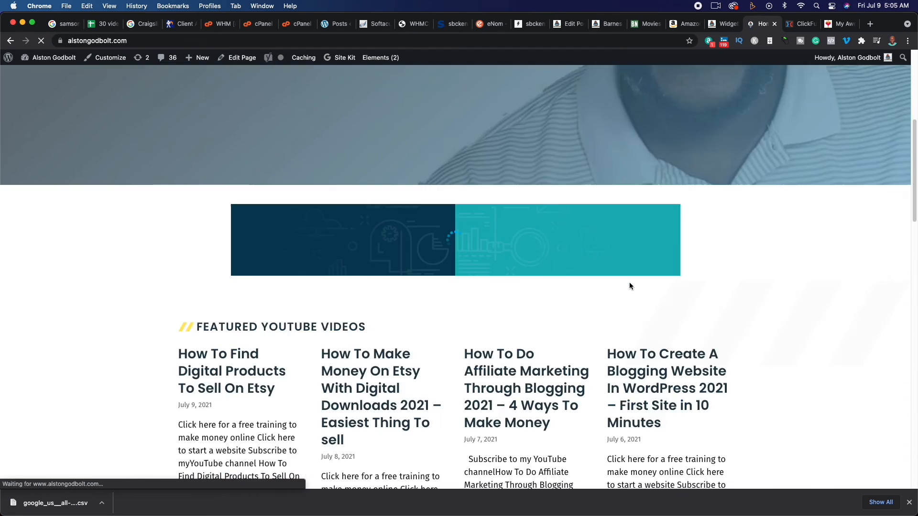
pyautogui.click(243, 438)
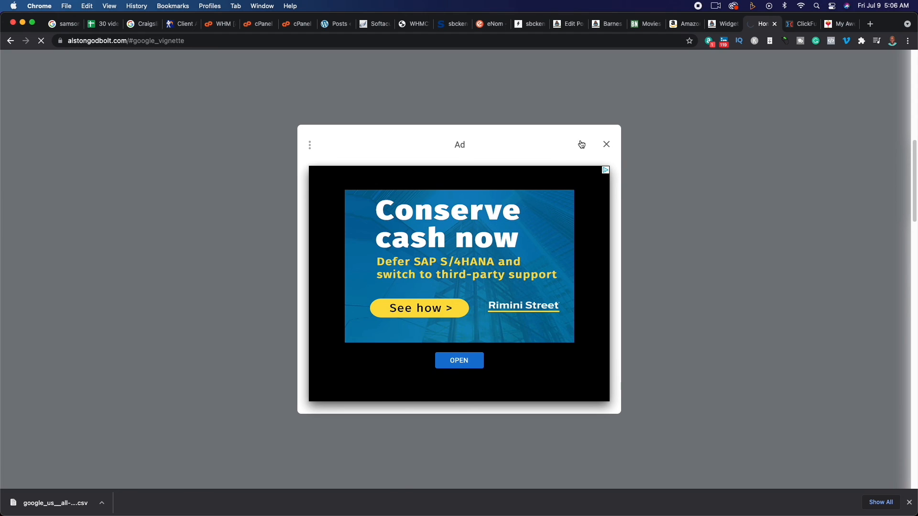
pyautogui.click(606, 144)
# - Find the embedded funnel in the post's sidebar and examine how it displays and scrolls there
pyautogui.scroll(-5, 614, 279)
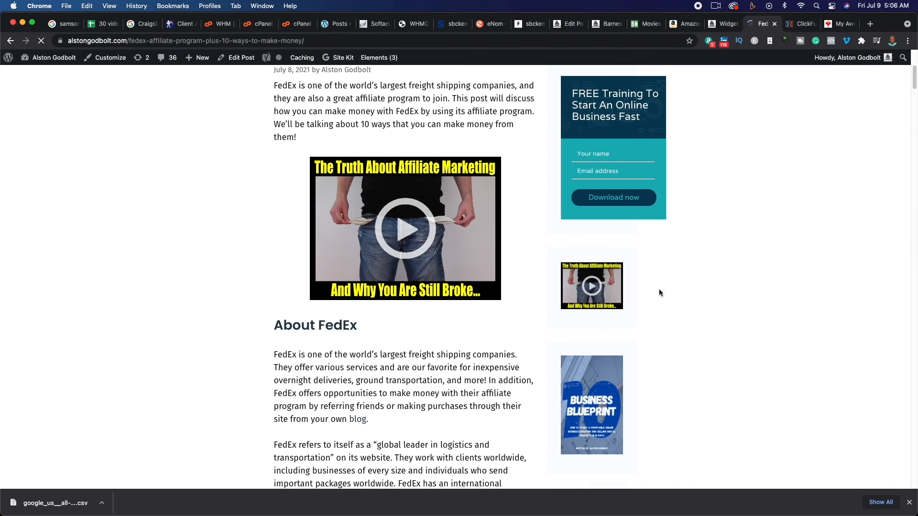
pyautogui.scroll(-10, 659, 288)
pyautogui.scroll(-5, 661, 292)
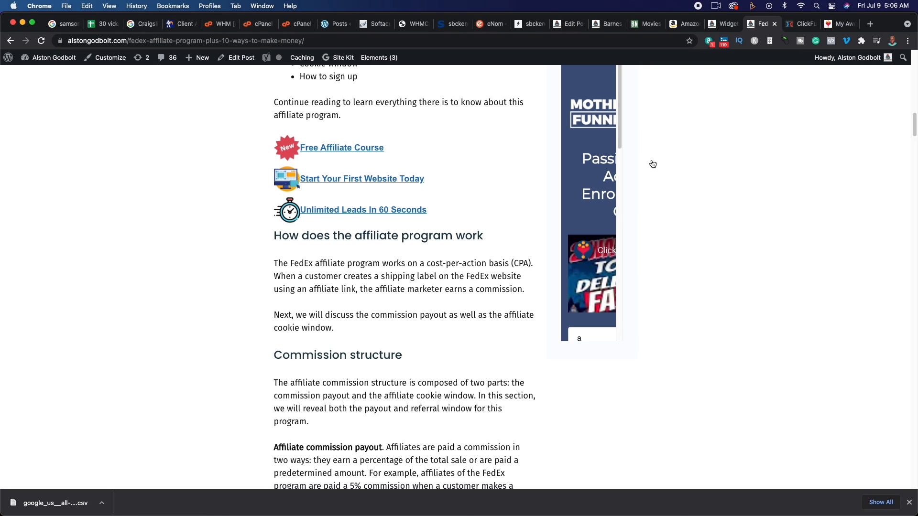
pyautogui.moveTo(621, 128); pyautogui.dragTo(628, 150)
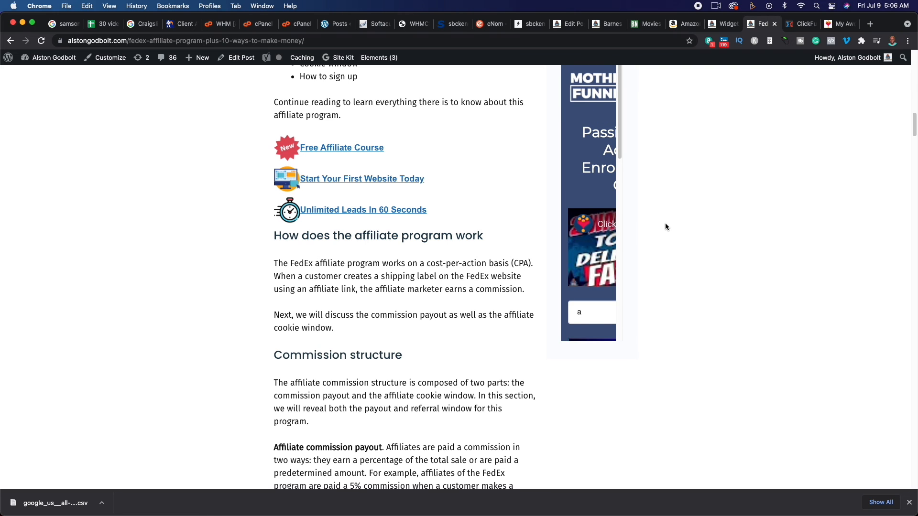
pyautogui.scroll(-5, 665, 223)
pyautogui.scroll(5, 664, 223)
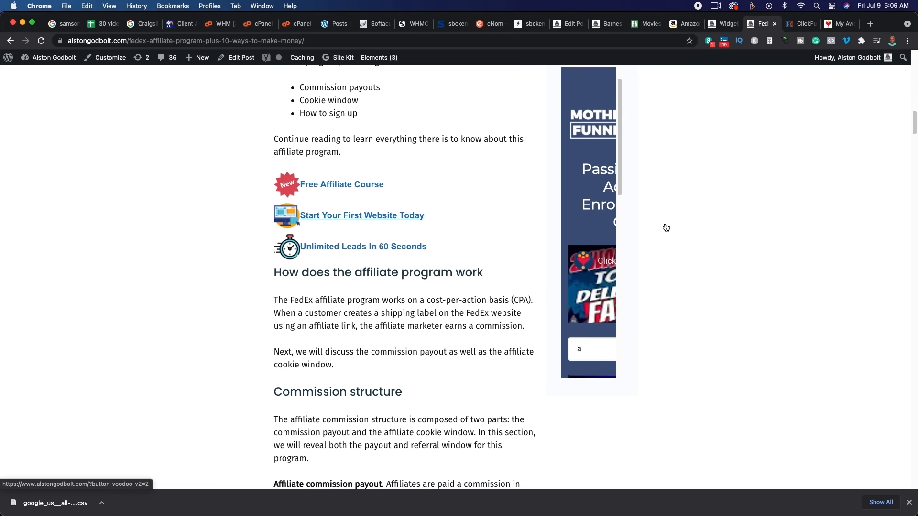